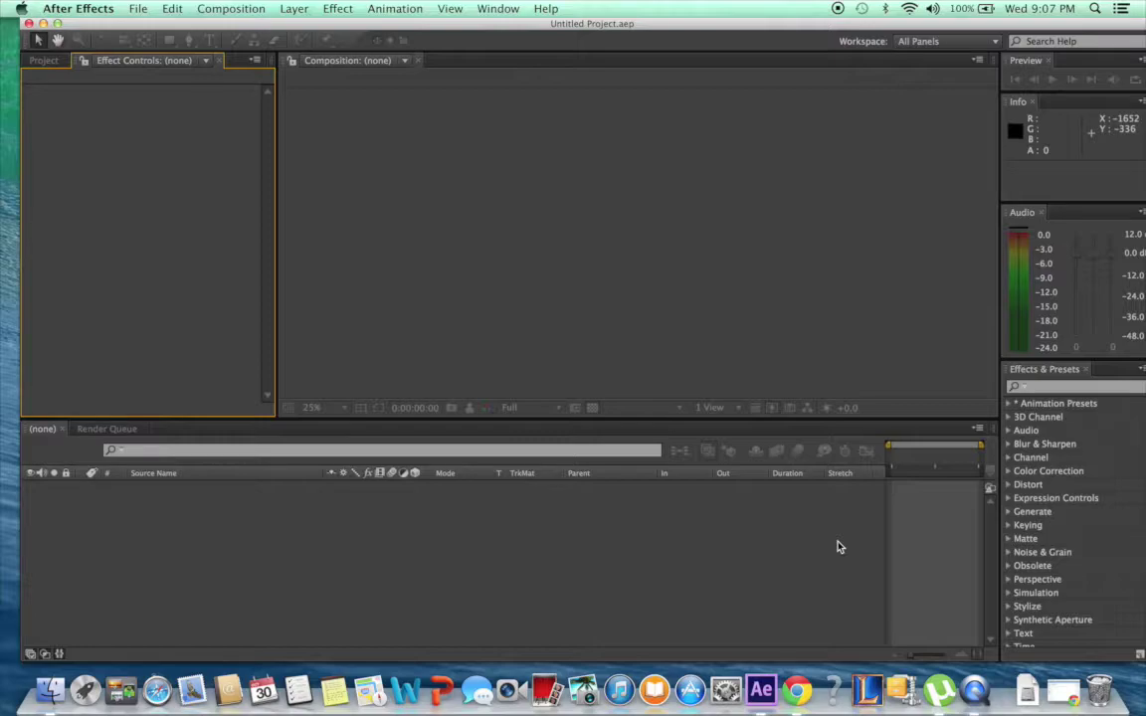
- Open the Apple system menu over the empty untitled After Effects project
click(22, 9)
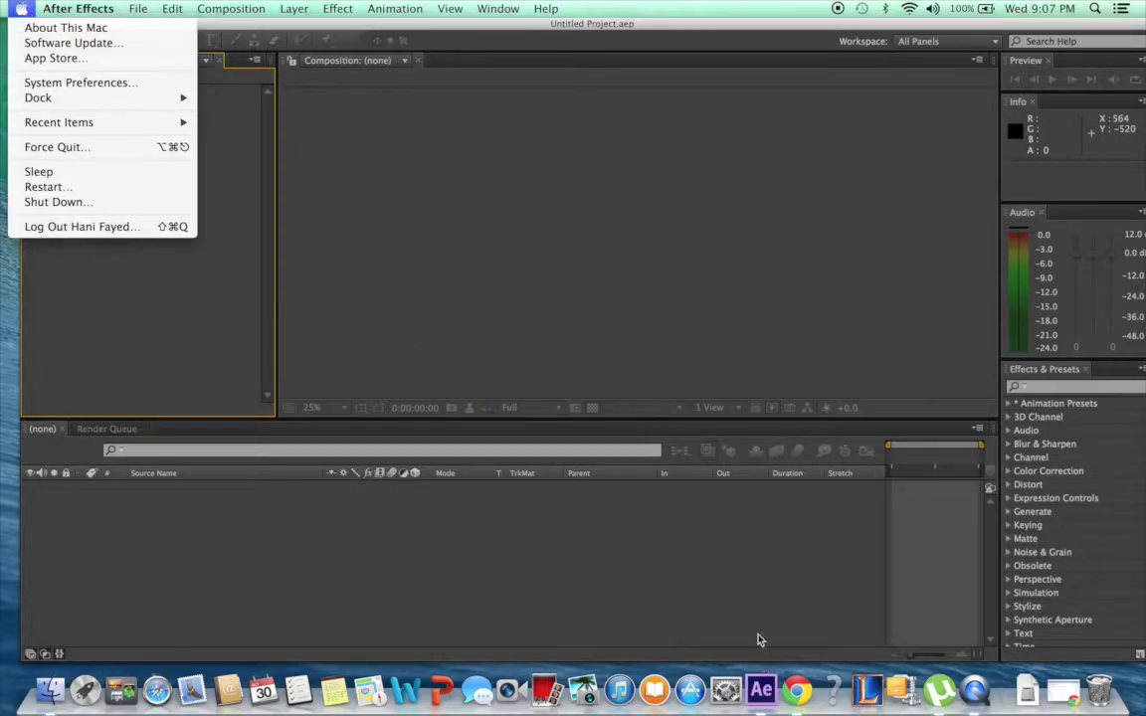
click(775, 539)
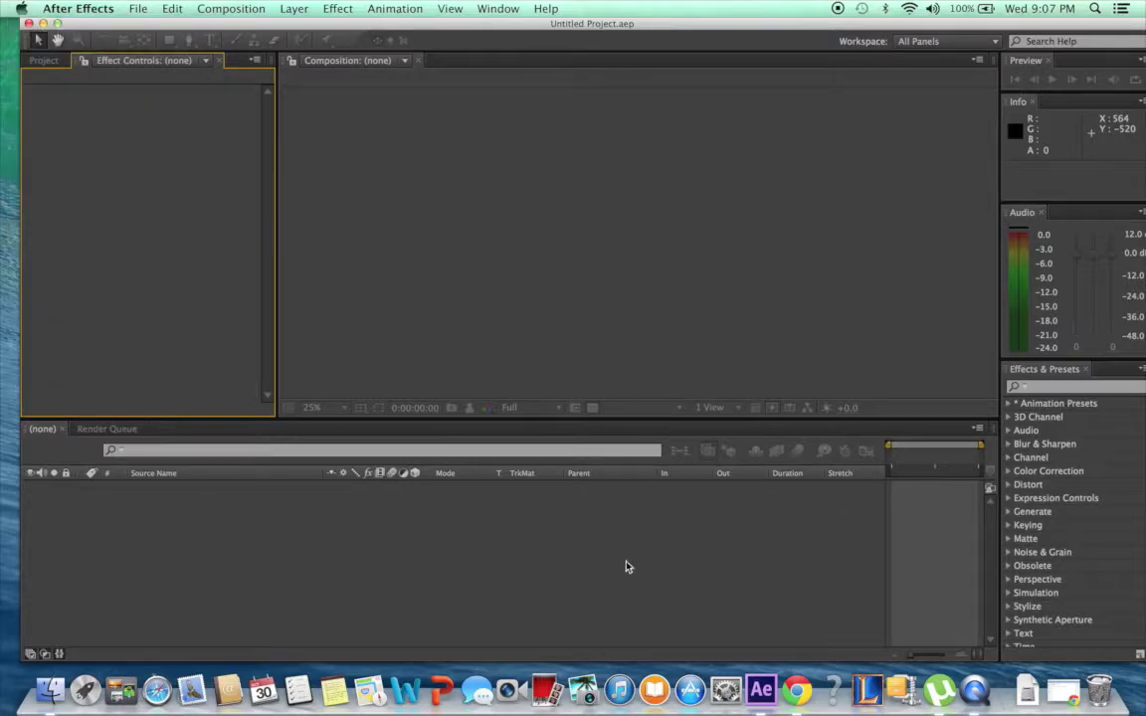